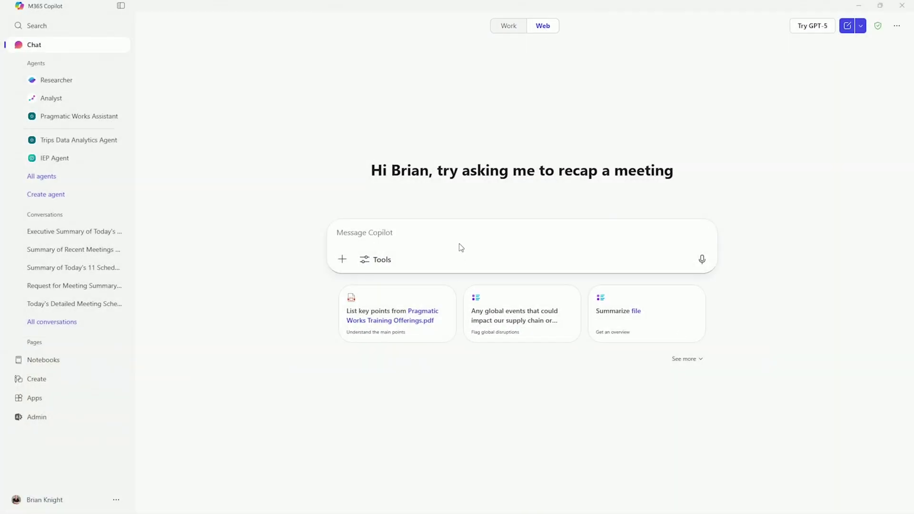
Step: Ask Copilot to 'Summarize my meetings tomorrow'
text(Summarize my)
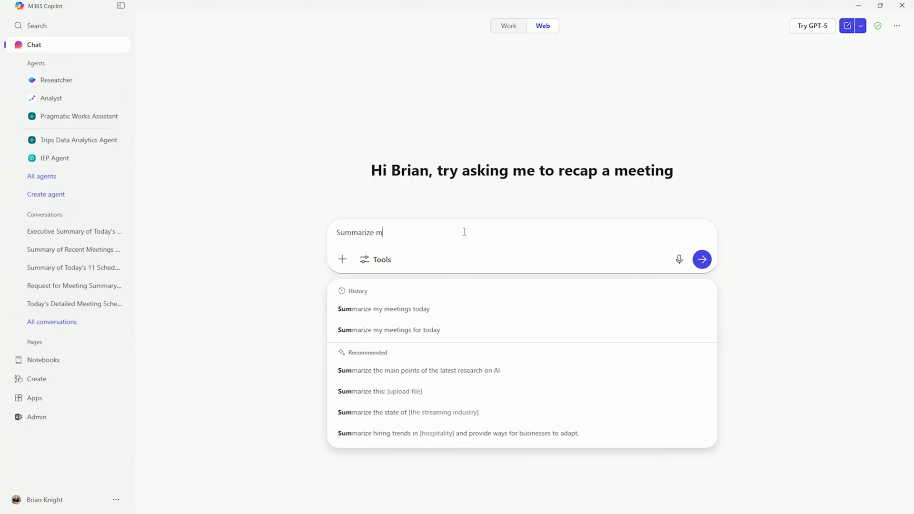
text( meetings tomorrow)
key(Return)
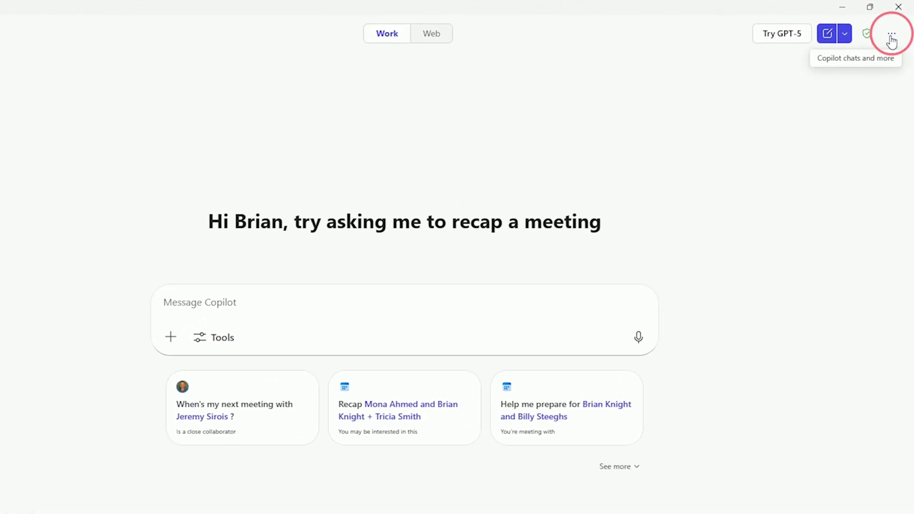
Step: Open the Personalization settings and review the custom instructions in the editor, selecting the first line
click(891, 37)
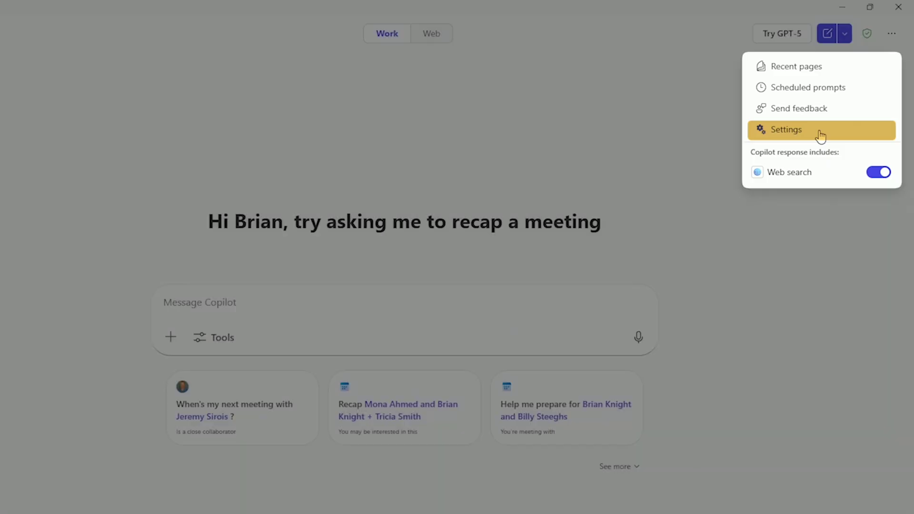
click(816, 135)
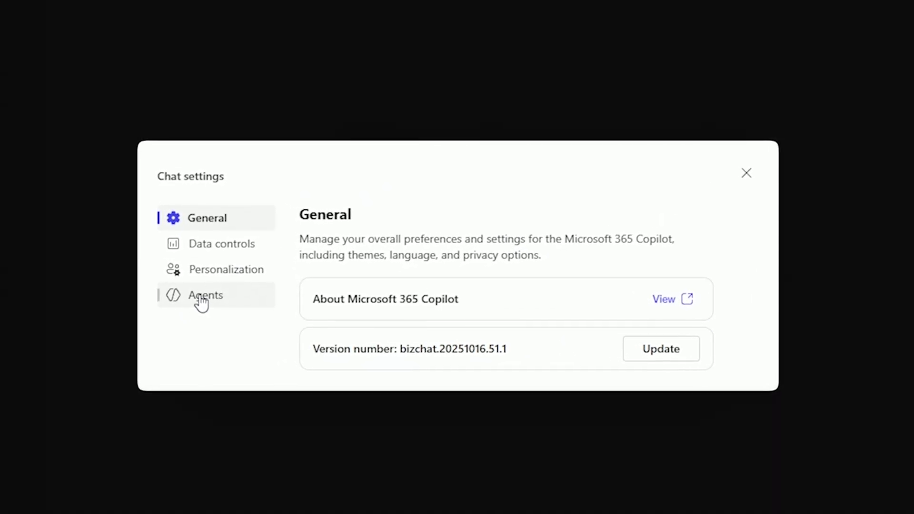
click(214, 270)
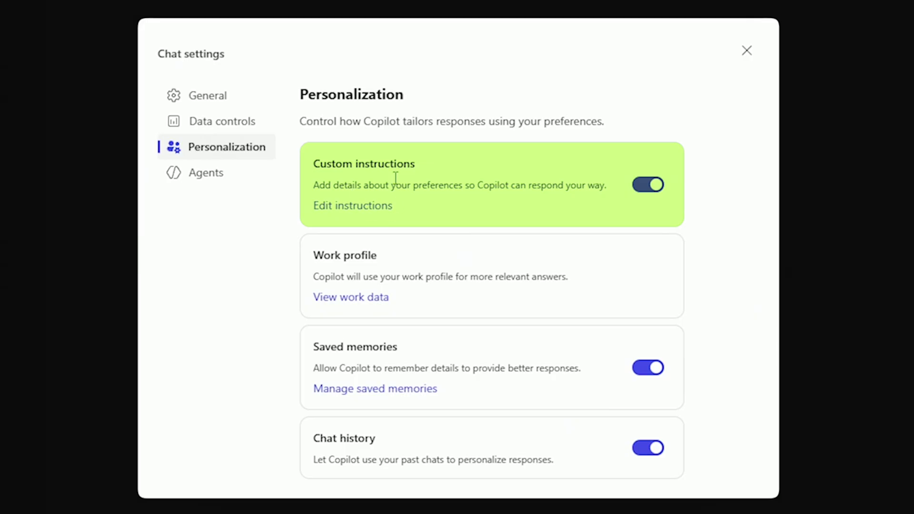
click(366, 208)
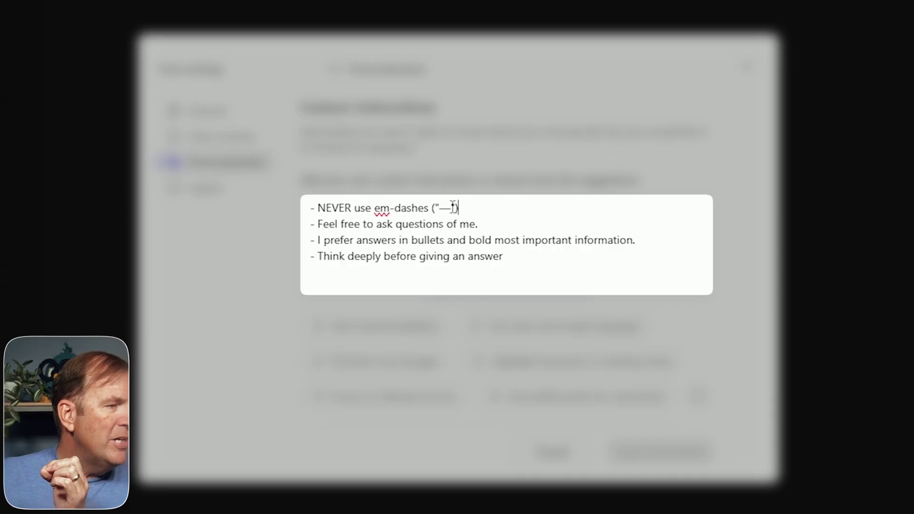
drag(426, 203, 209, 181)
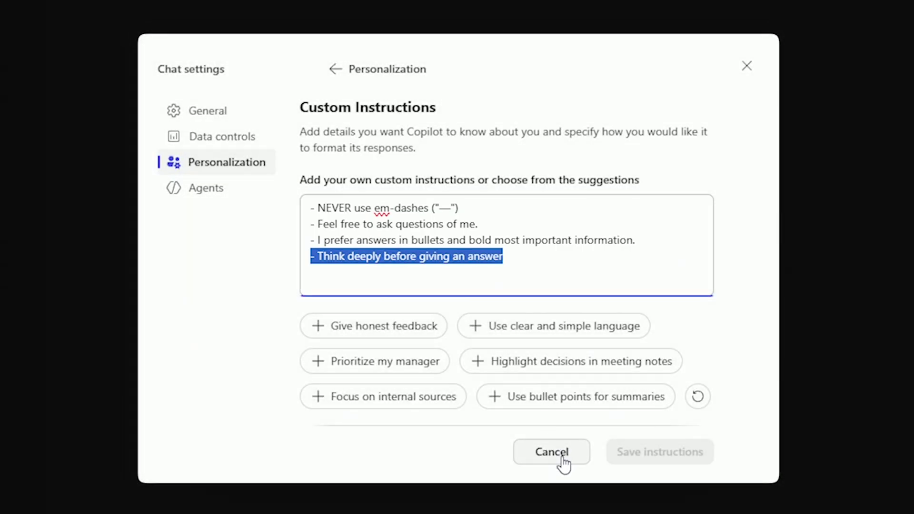
Step: Cancel the instructions edit, close settings, and ask 'Show me my meetings for today summarized'
click(563, 461)
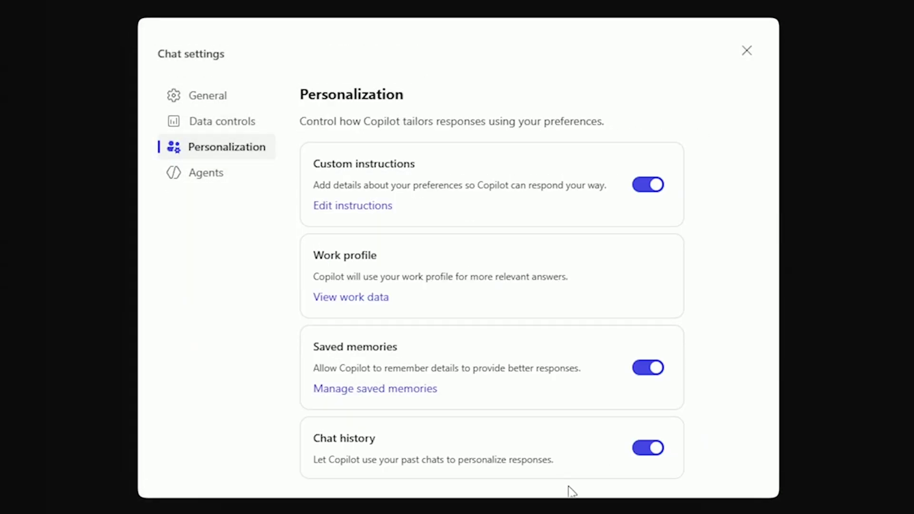
click(748, 51)
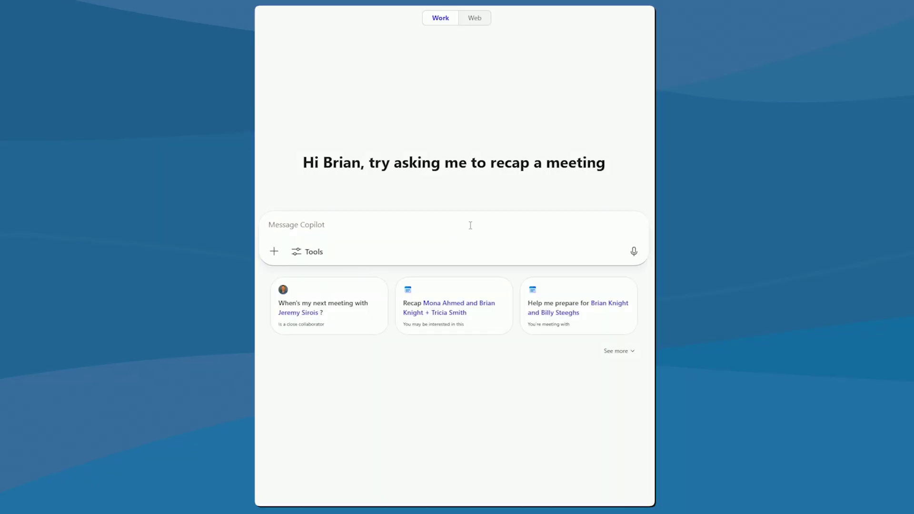
click(420, 224)
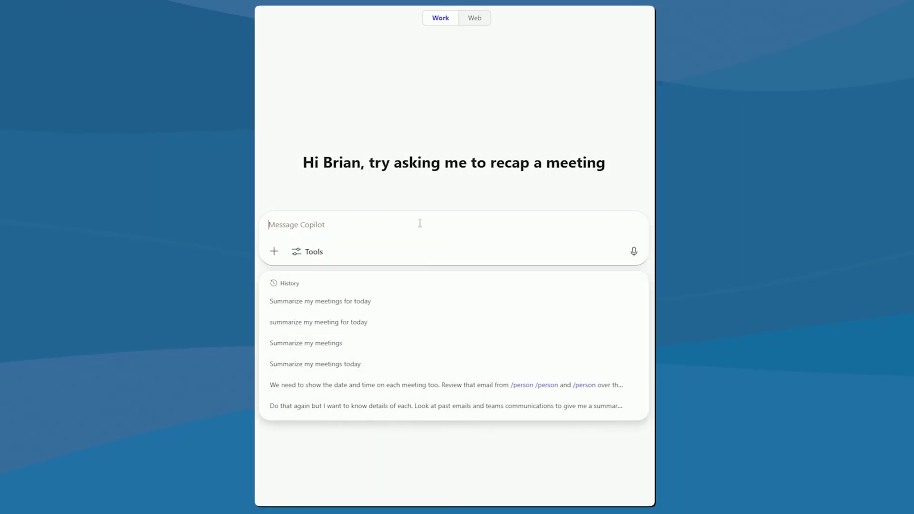
text(Show me my meeting)
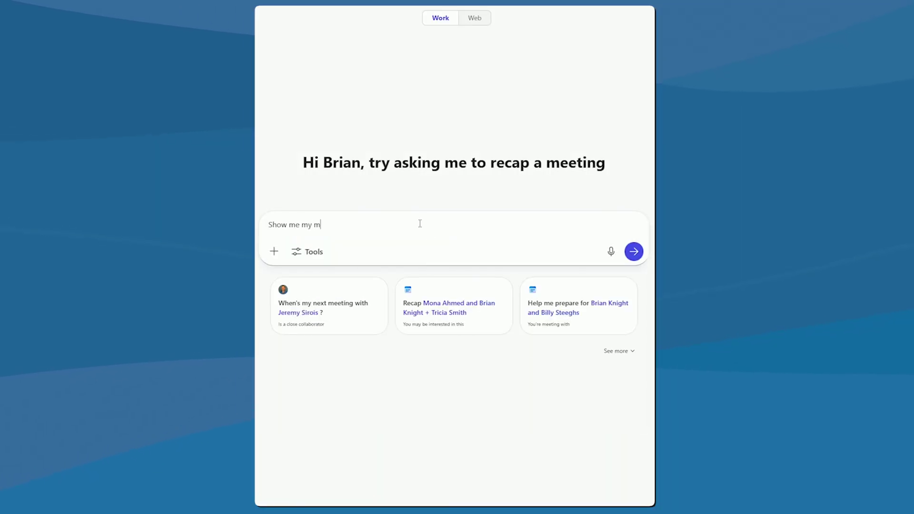
text(s for toda)
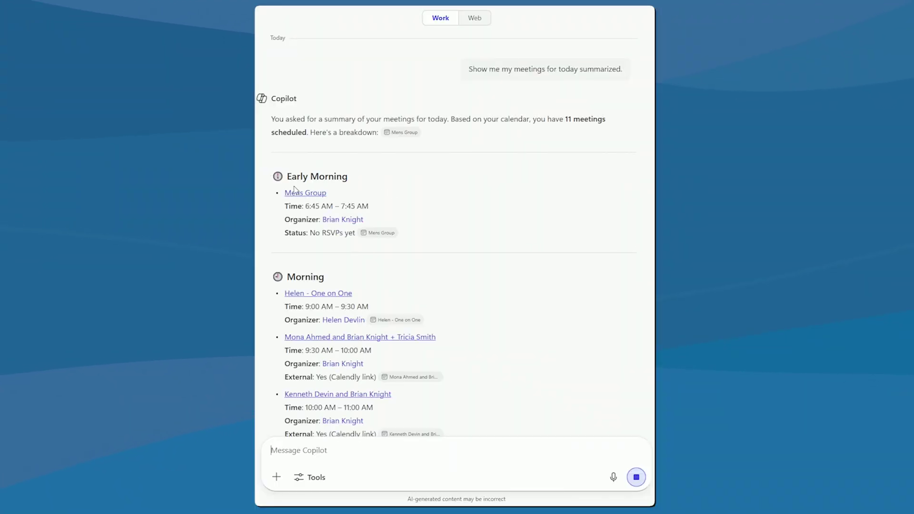
scroll(386, 223, down, 3)
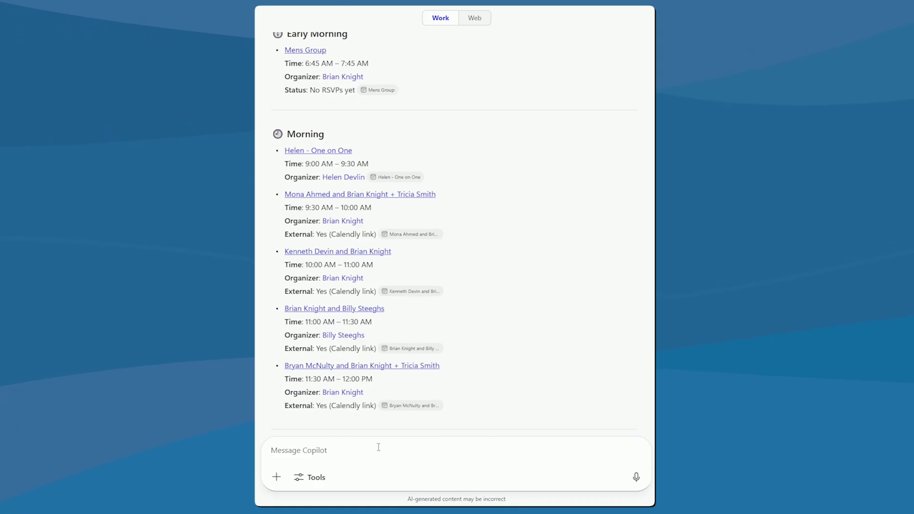
text(/)
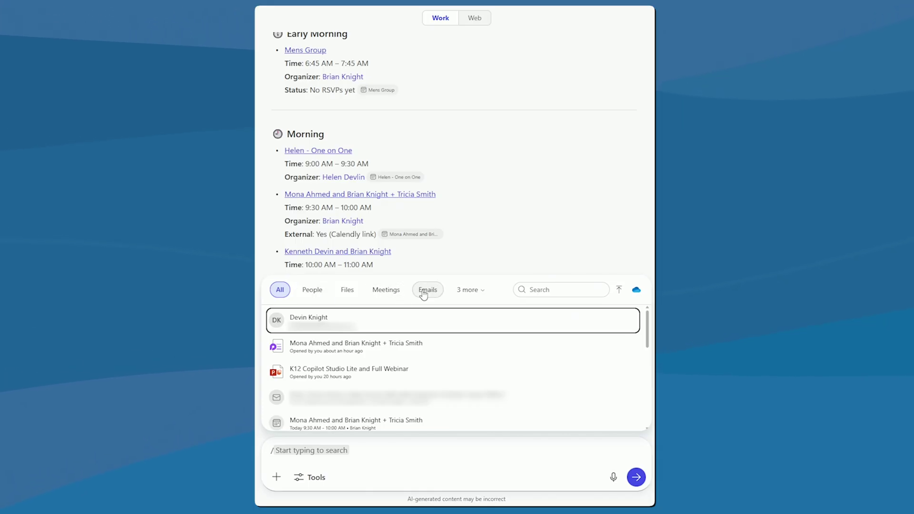
click(311, 459)
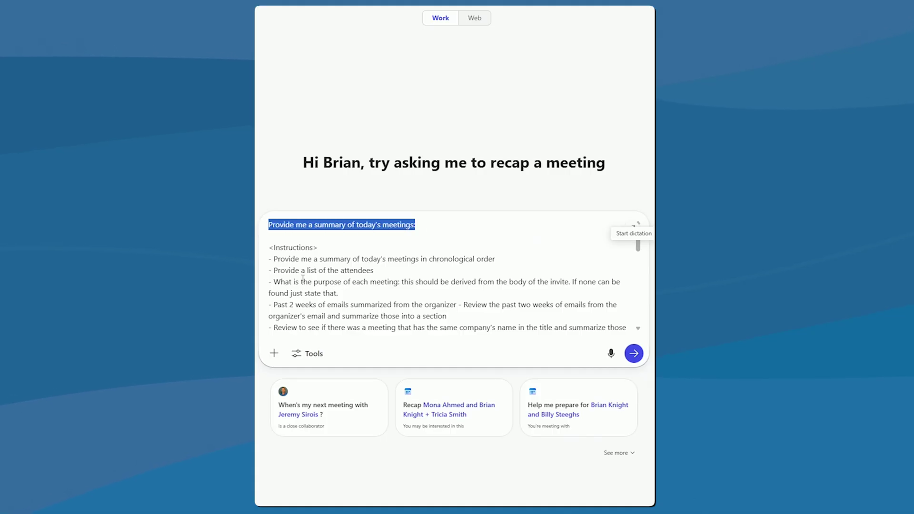
Step: Deselect the pasted meeting-prep prompt's first line and scroll through it
click(324, 253)
scroll(324, 253, down, 2)
scroll(324, 253, up, 2)
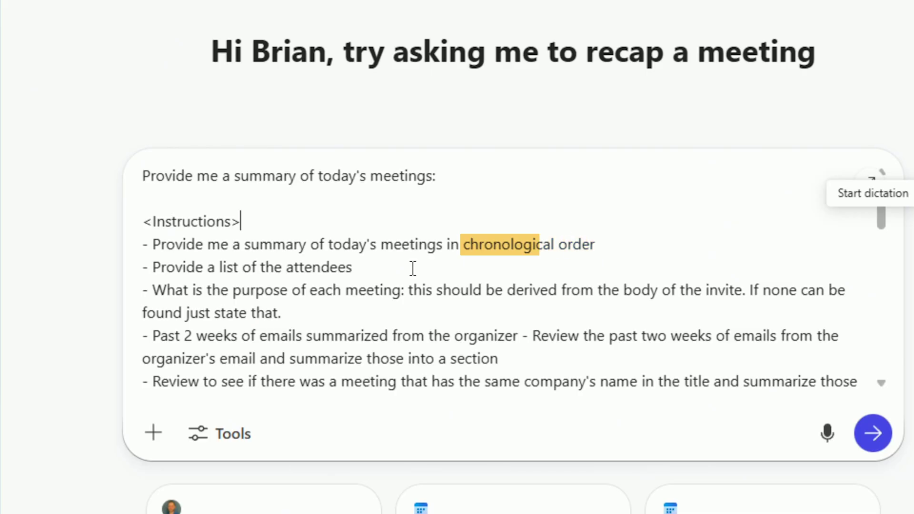
Step: Put the 'Review the past two weeks of emails' instruction on its own line
click(413, 268)
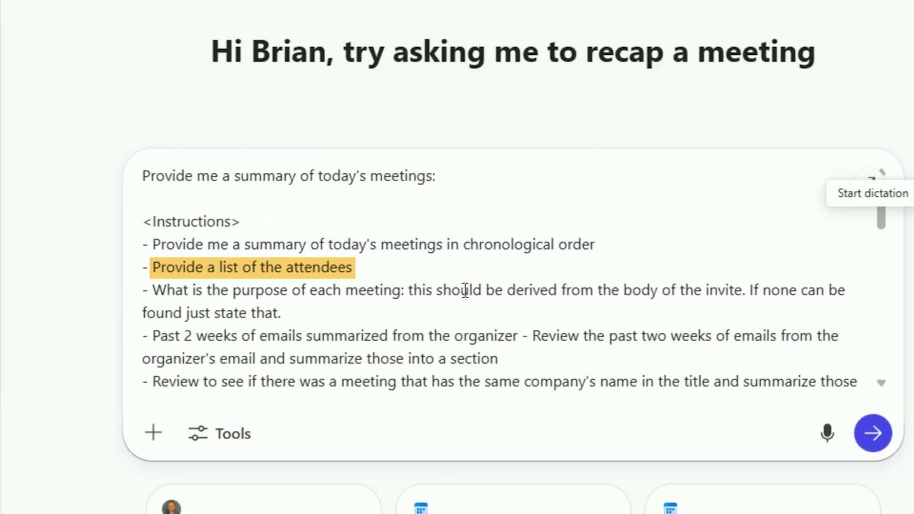
click(392, 290)
scroll(285, 314, down, 2)
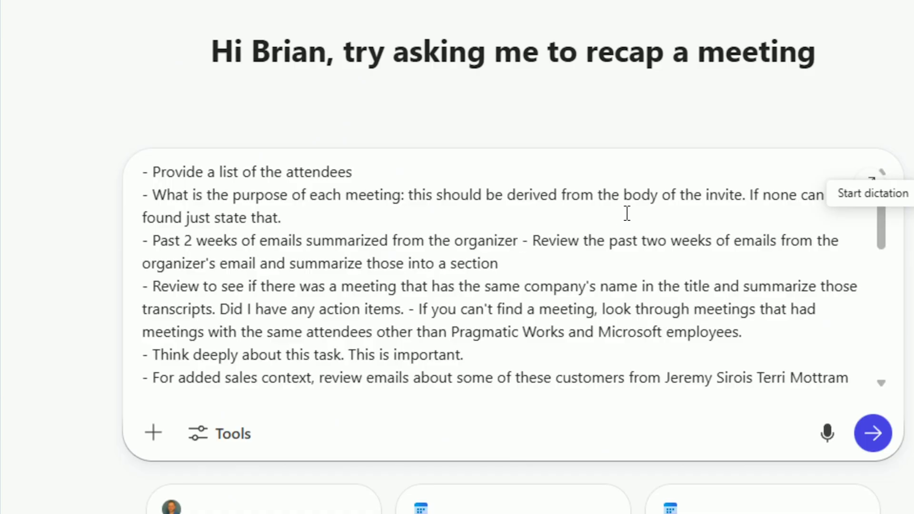
key(Return)
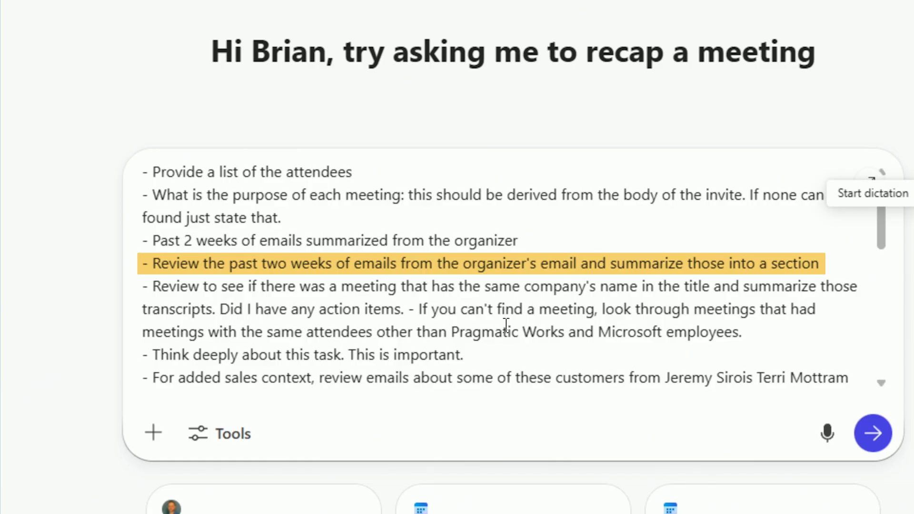
scroll(317, 358, down, 3)
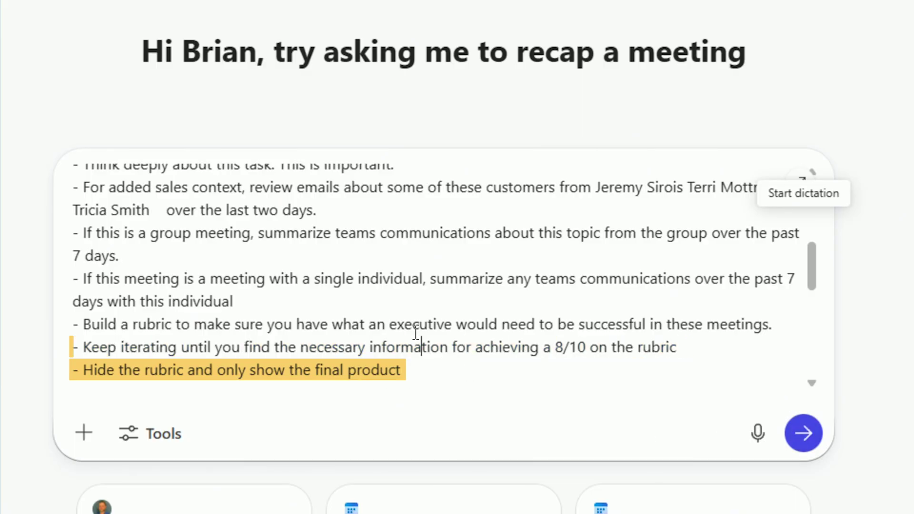
Step: Check the prompt down to its closing </Example> block and send it
scroll(409, 328, down, 4)
scroll(147, 302, down, 4)
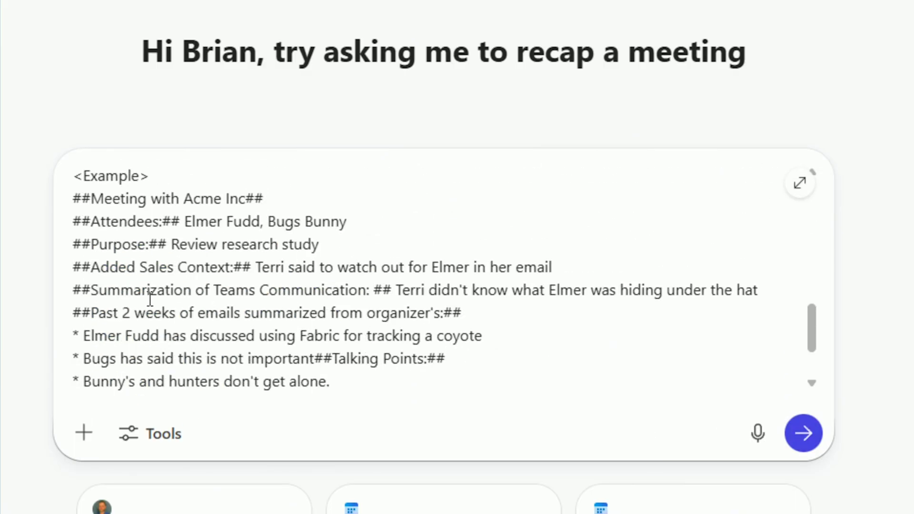
scroll(151, 299, up, 2)
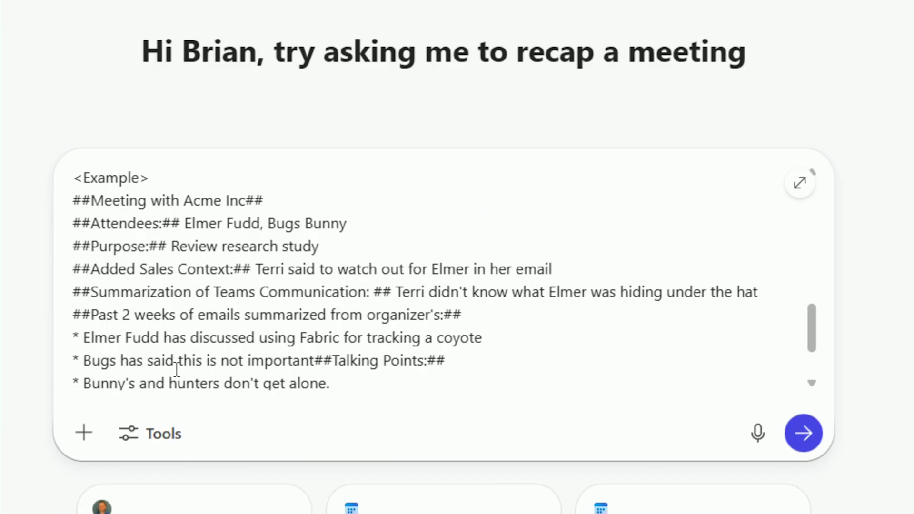
scroll(176, 369, down, 2)
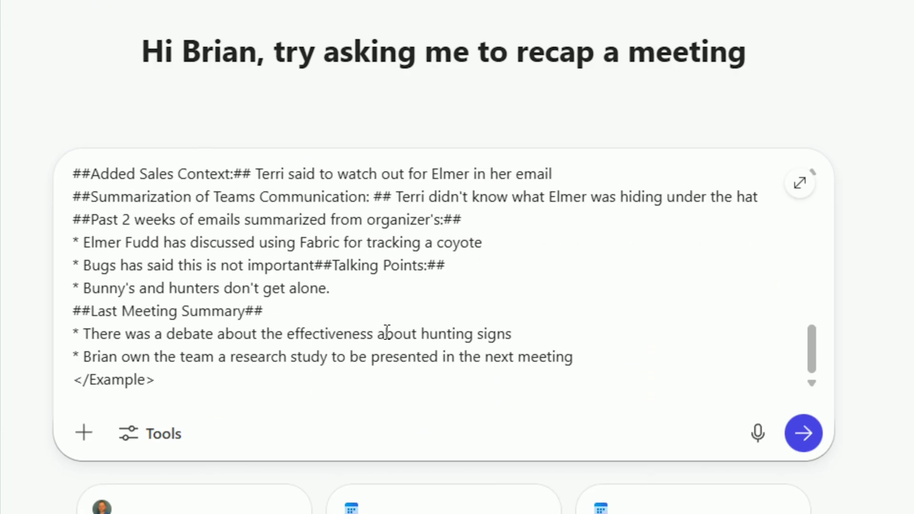
click(801, 435)
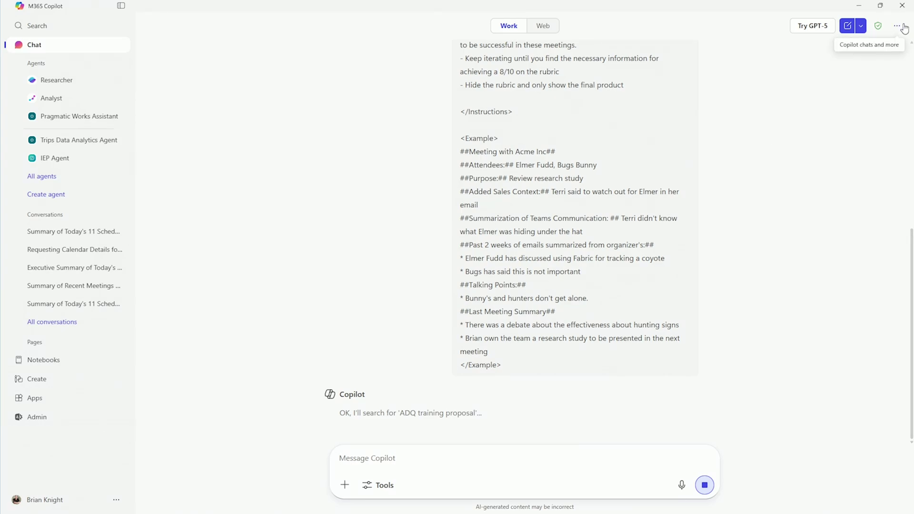
Step: Review the actions of the active meeting-summary entry in Scheduled prompts
click(899, 27)
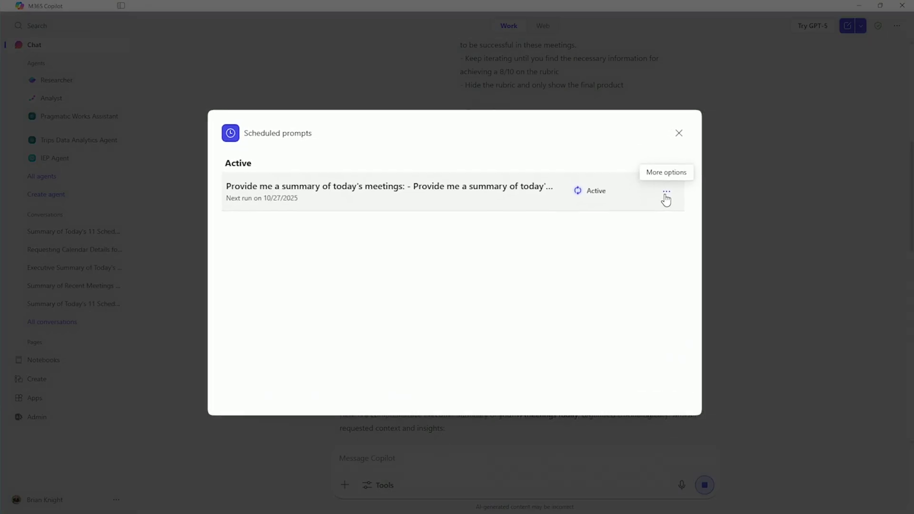
click(637, 205)
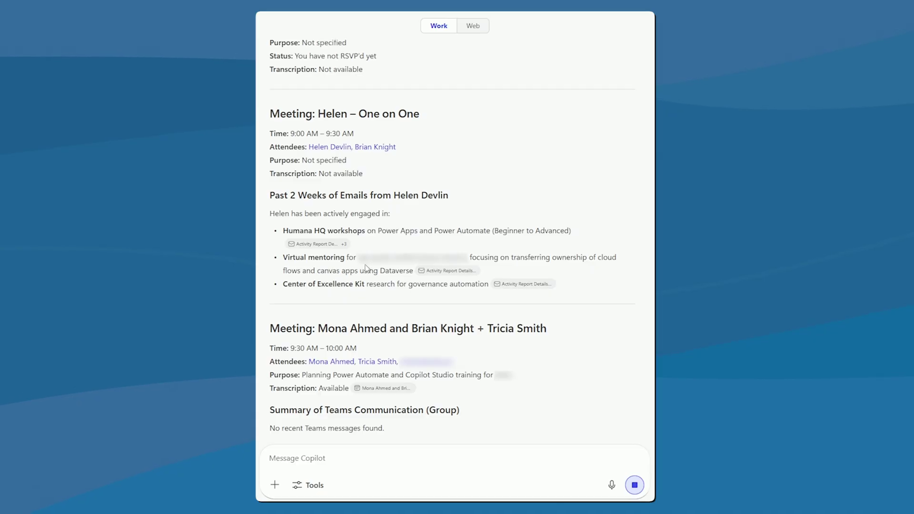
scroll(366, 265, down, 5)
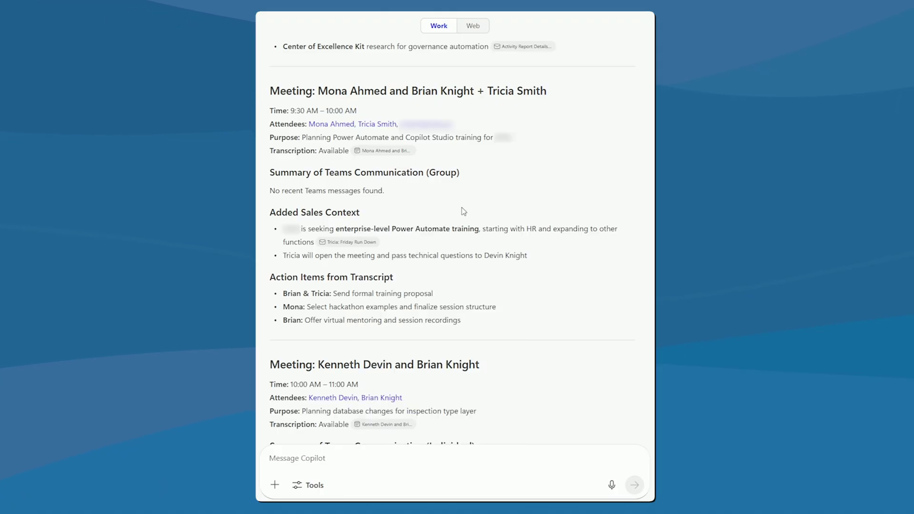
scroll(411, 191, down, 1)
scroll(387, 177, down, 2)
scroll(388, 180, down, 7)
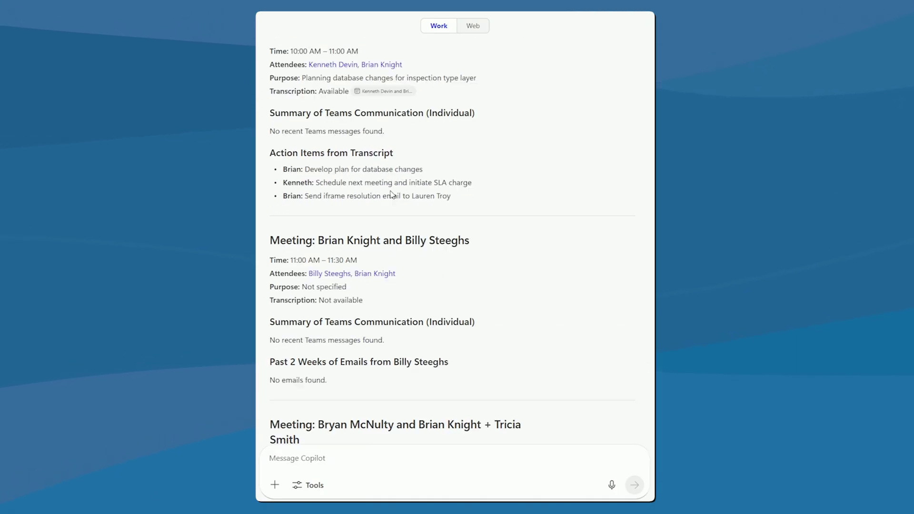
scroll(389, 198, down, 7)
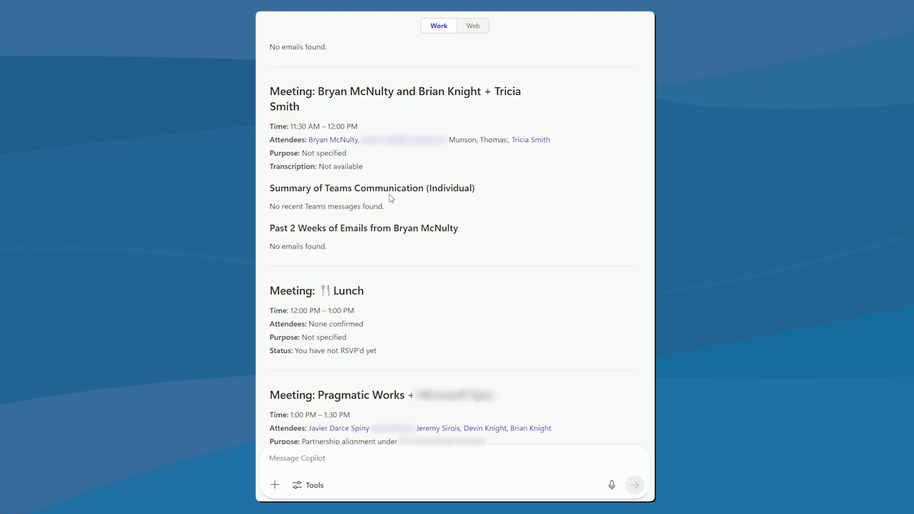
scroll(391, 199, down, 9)
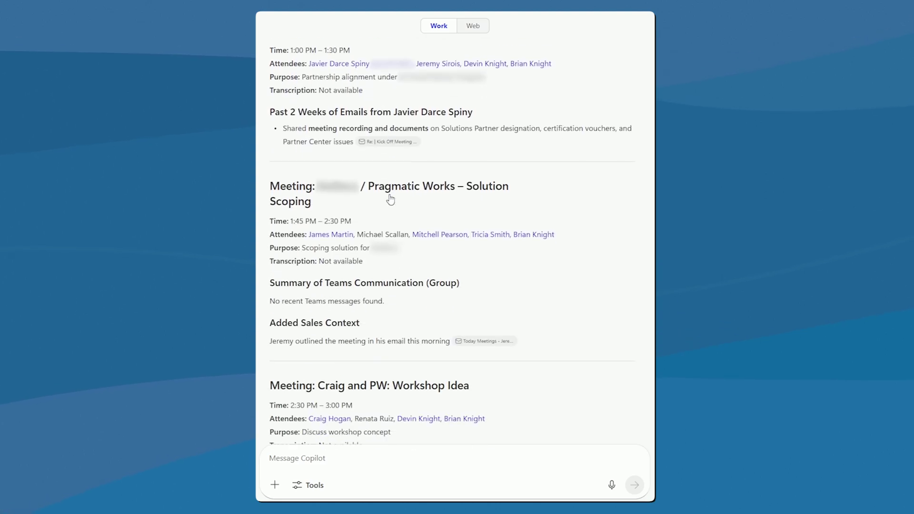
scroll(389, 201, down, 2)
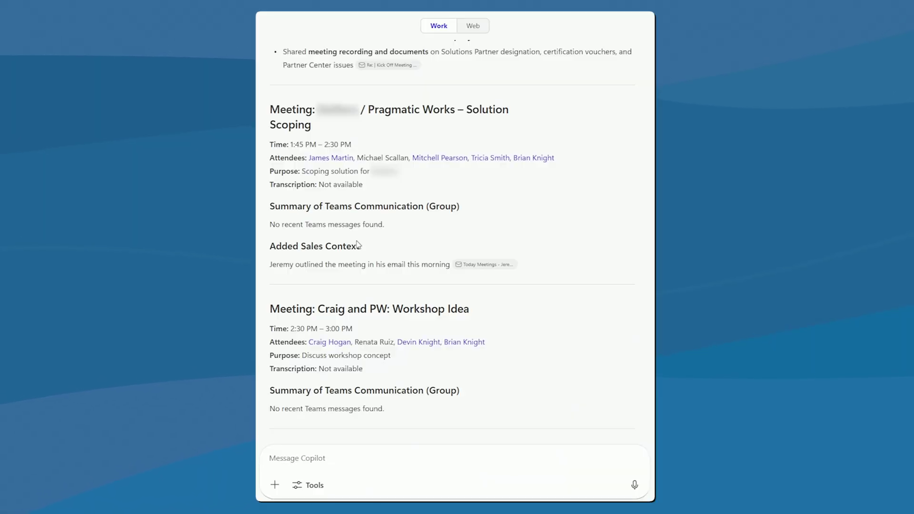
scroll(360, 295, down, 6)
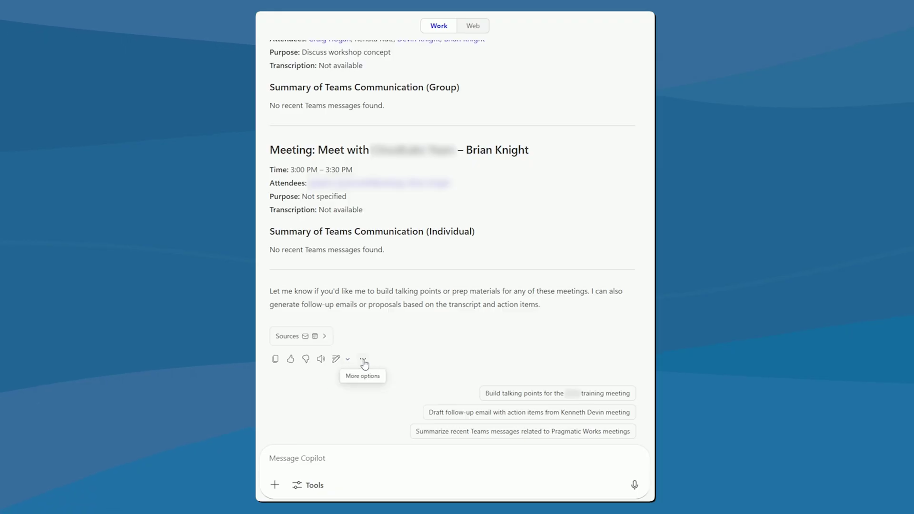
Step: Schedule the response's prompt to repeat Monday–Friday at 05:30 AM with email notification
click(363, 361)
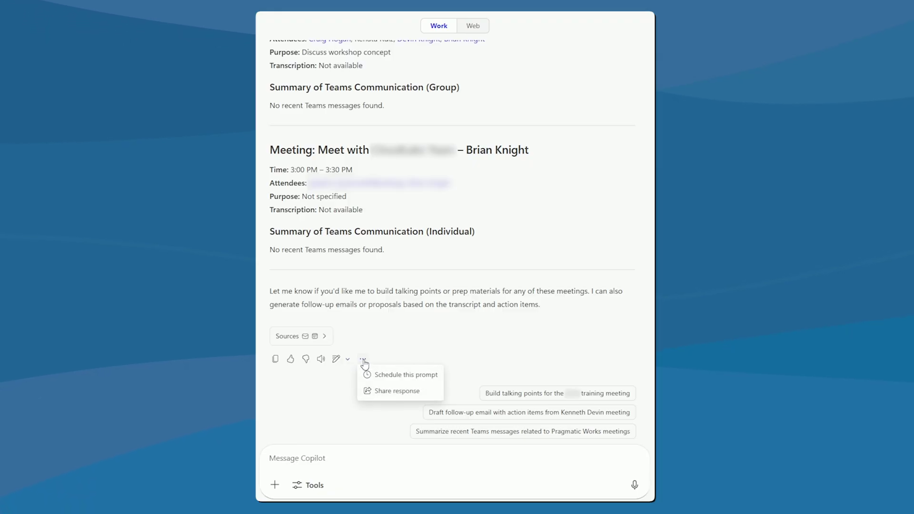
click(391, 376)
scroll(416, 285, down, 3)
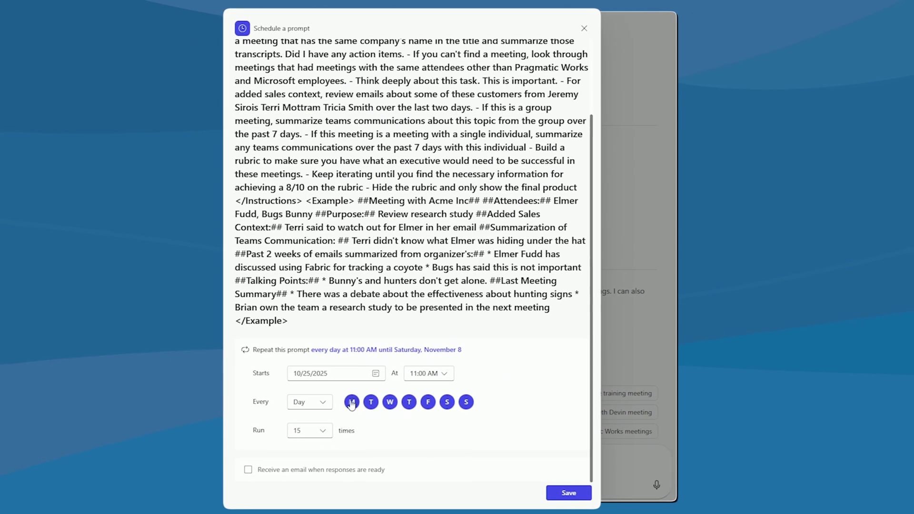
click(466, 402)
click(448, 411)
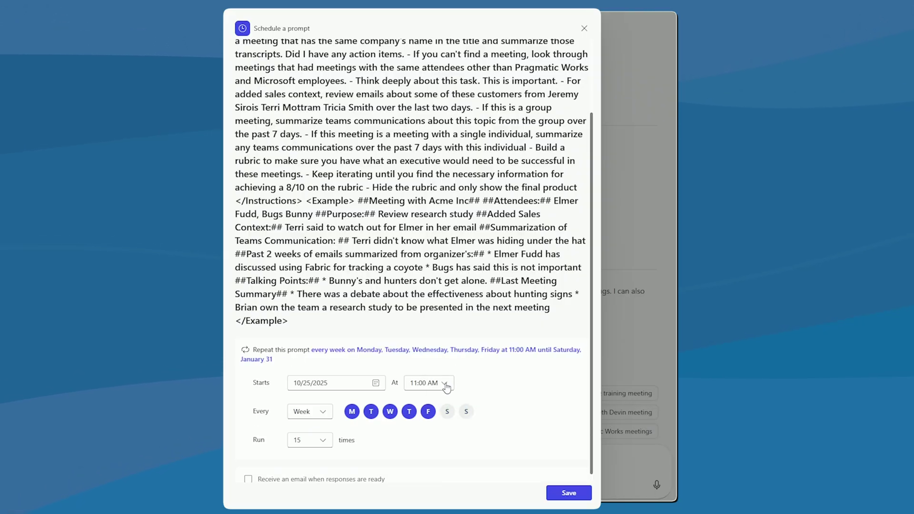
click(444, 384)
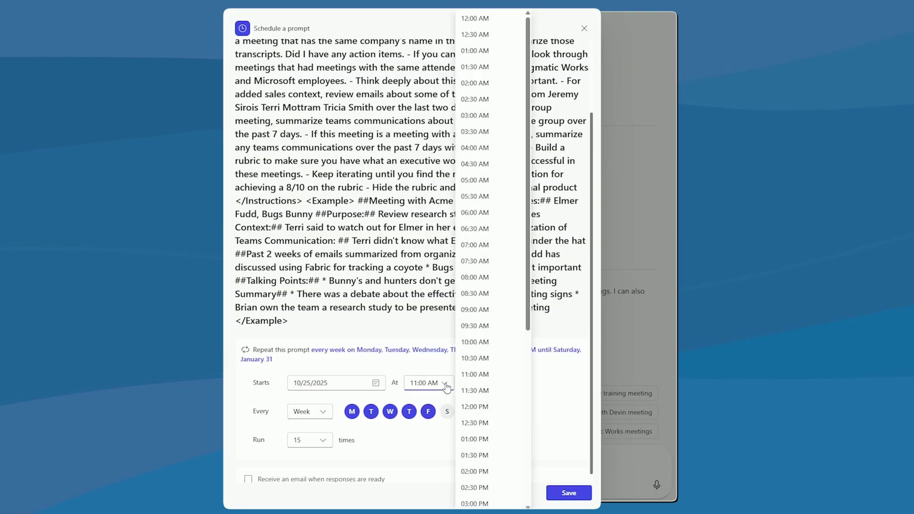
click(482, 197)
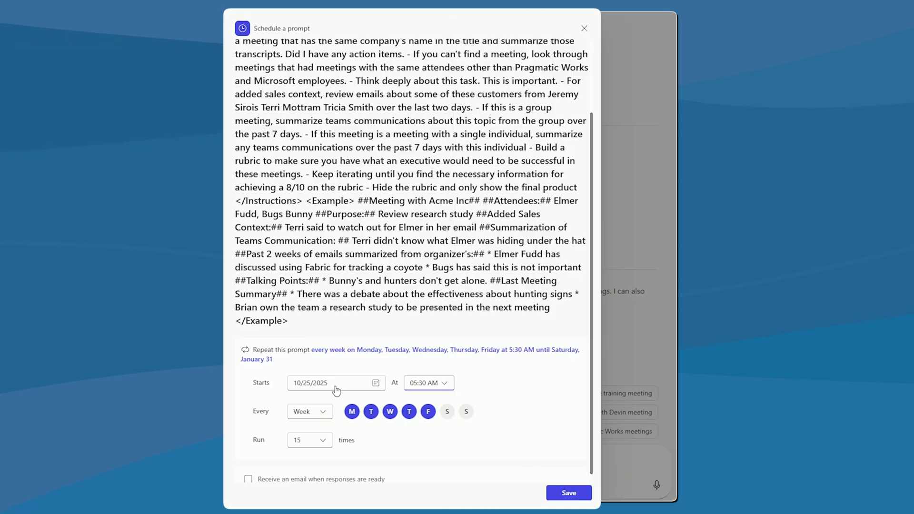
scroll(333, 425, down, 1)
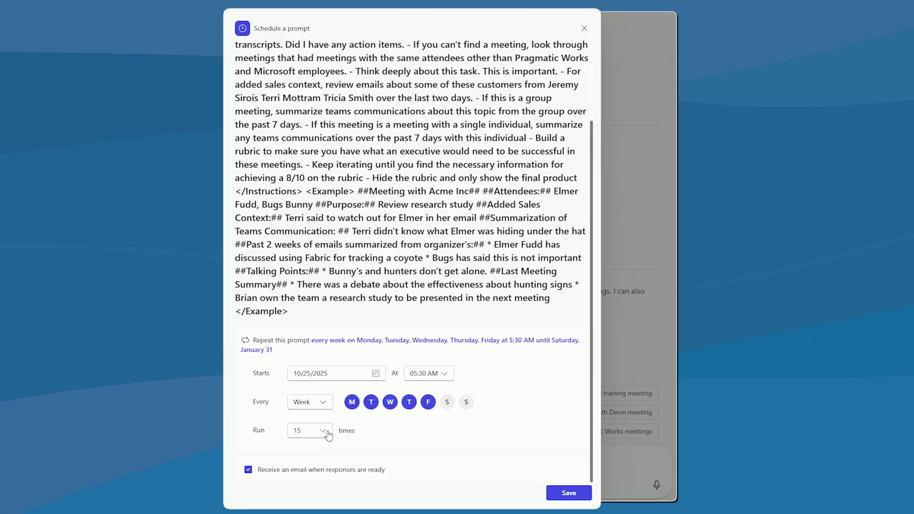
click(584, 28)
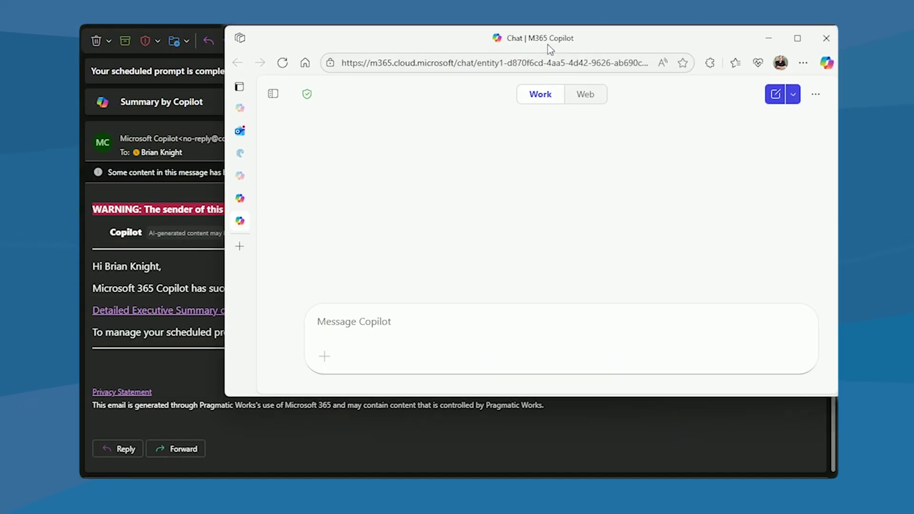
Step: Maximize the browser and scroll through the scheduled run's summary of 11 meetings
double_click(549, 41)
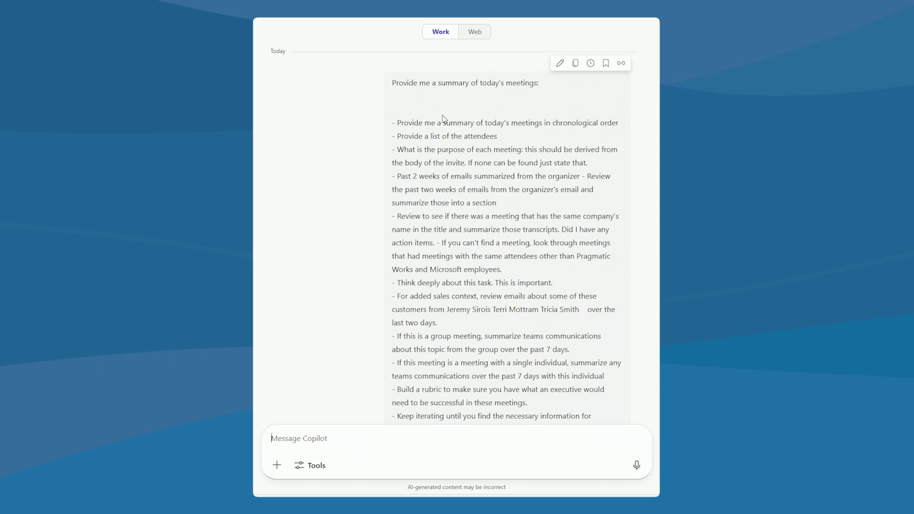
scroll(442, 118, down, 20)
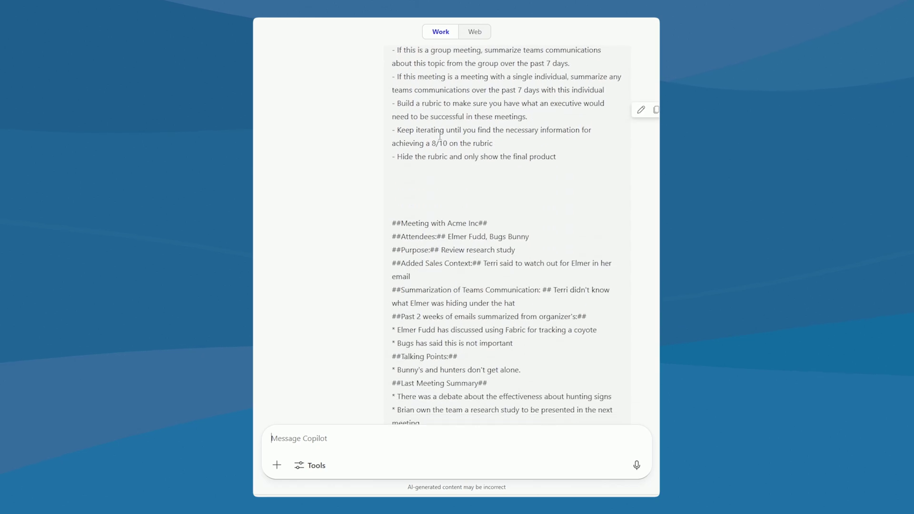
scroll(435, 143, down, 20)
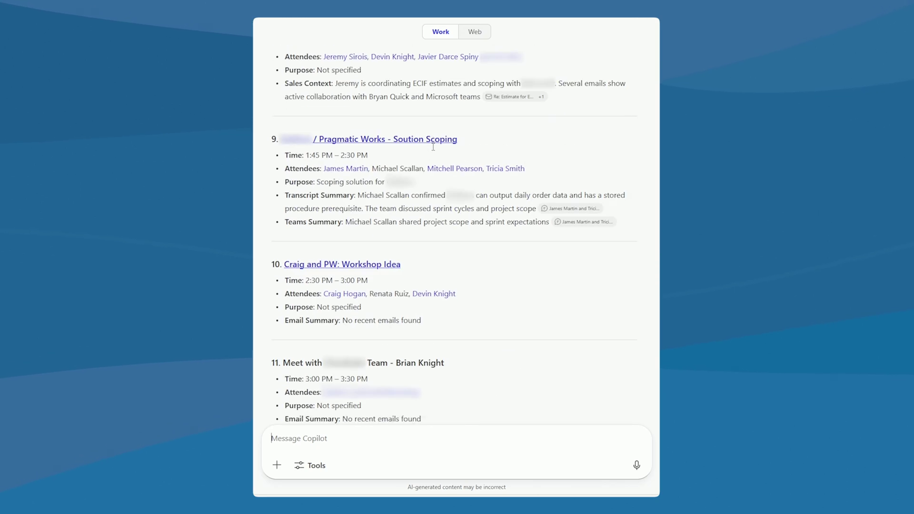